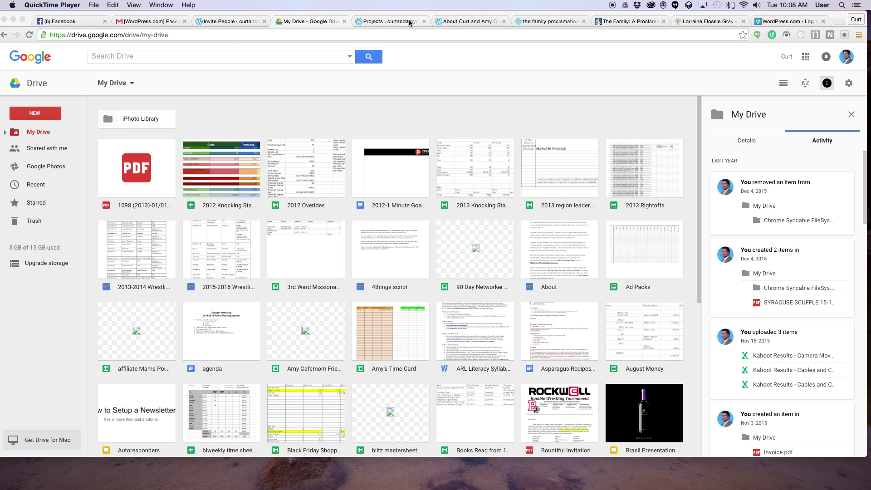
- Return to My Drive and start a new blank Google Form from the New menu
{"action": "left_click", "coordinate": [454, 21]}
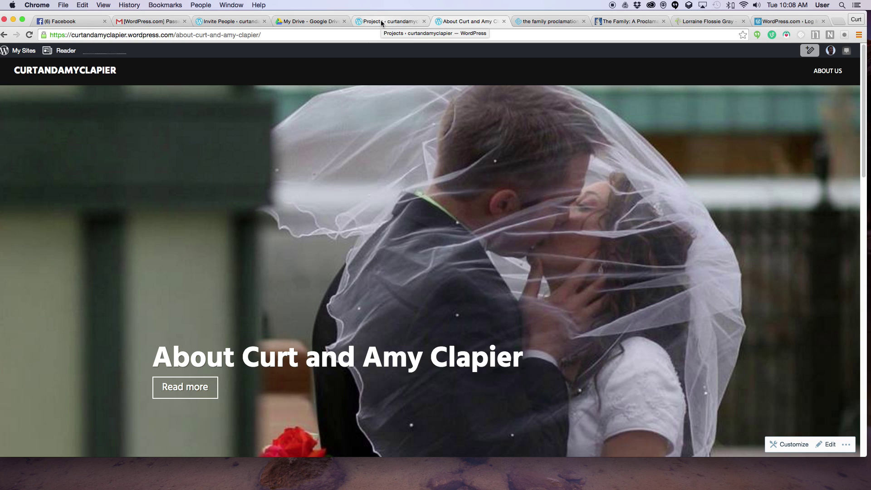
{"action": "left_click", "coordinate": [324, 20]}
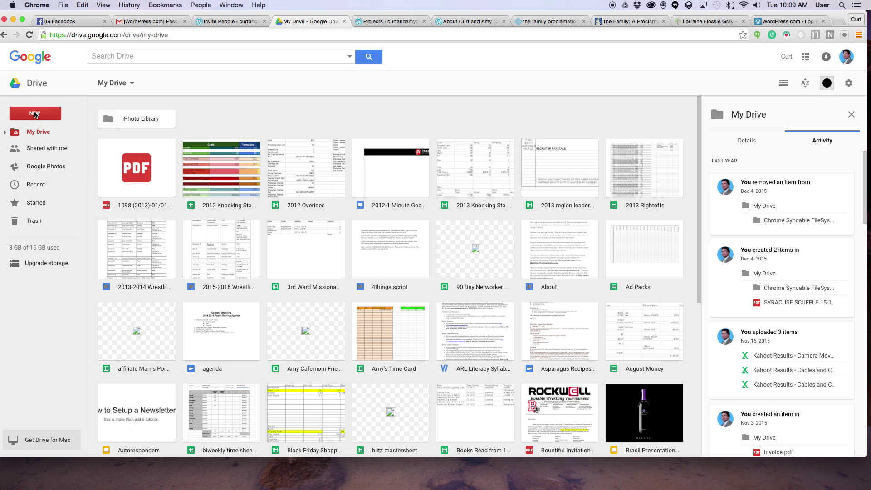
{"action": "left_click", "coordinate": [35, 114]}
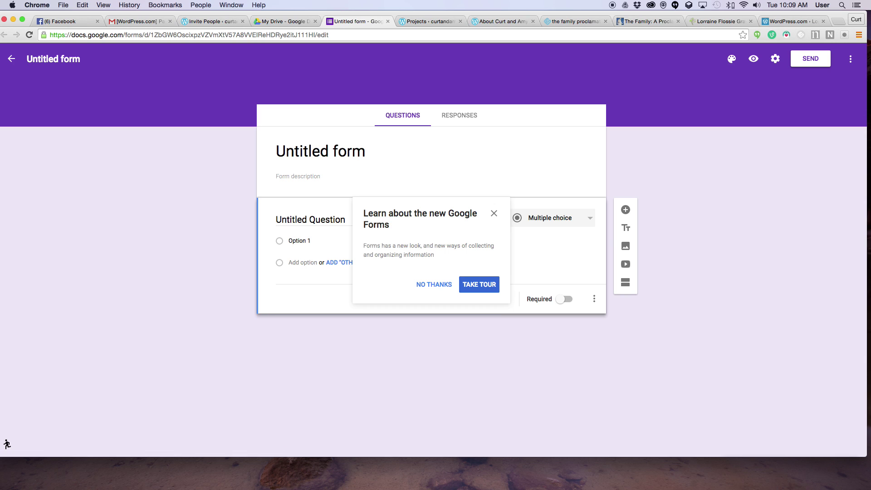
{"action": "left_click", "coordinate": [343, 151]}
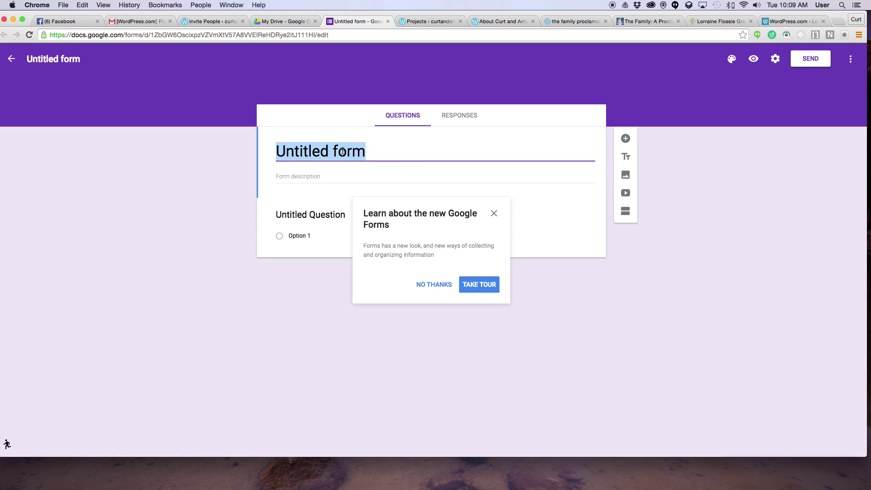
{"action": "type", "text": "Share"}
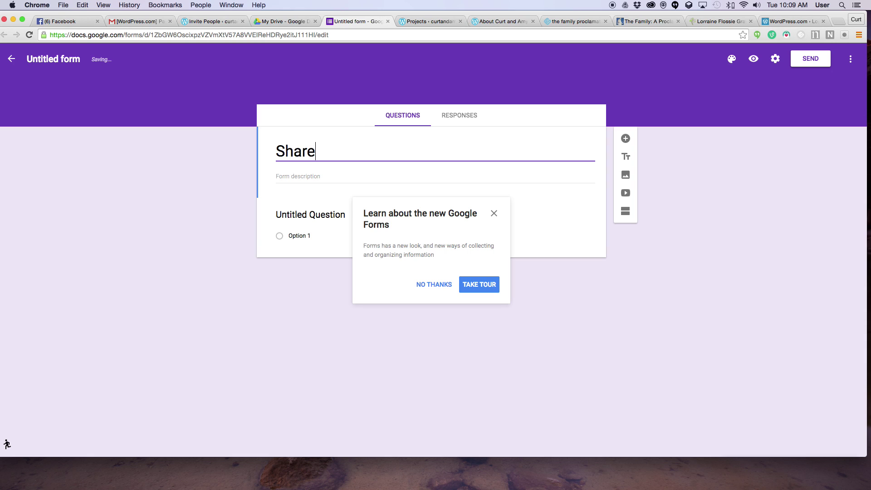
{"action": "key", "text": "super+a"}
{"action": "type", "text": "Grang"}
{"action": "key", "text": "BackSpace"}
{"action": "type", "text": "dm"}
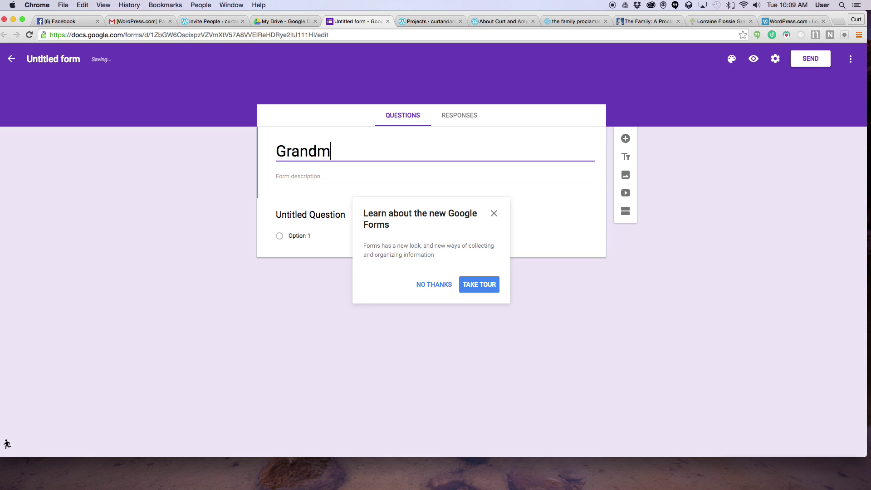
{"action": "key", "text": "BackSpace"}
{"action": "type", "text": "a Lor"}
{"action": "type", "text": "railne"}
{"action": "key", "text": "BackSpace"}
{"action": "key", "text": "BackSpace"}
{"action": "key", "text": "BackSpace"}
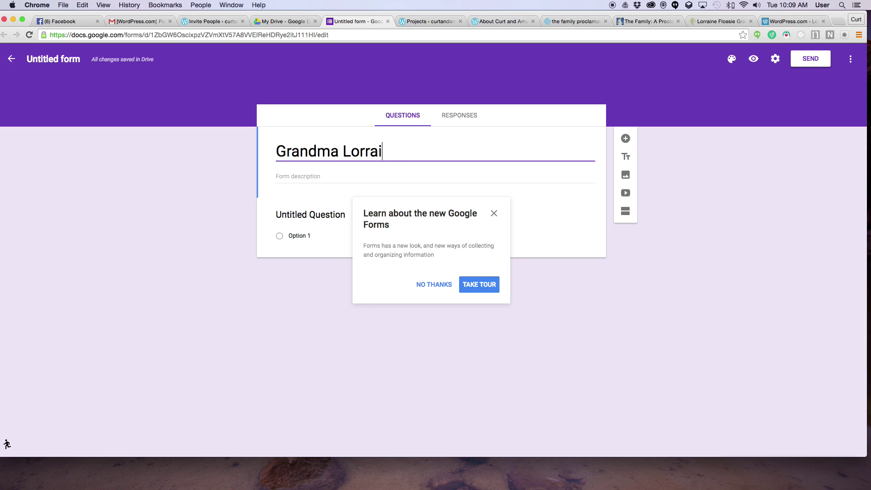
{"action": "type", "text": "ne Richmond"}
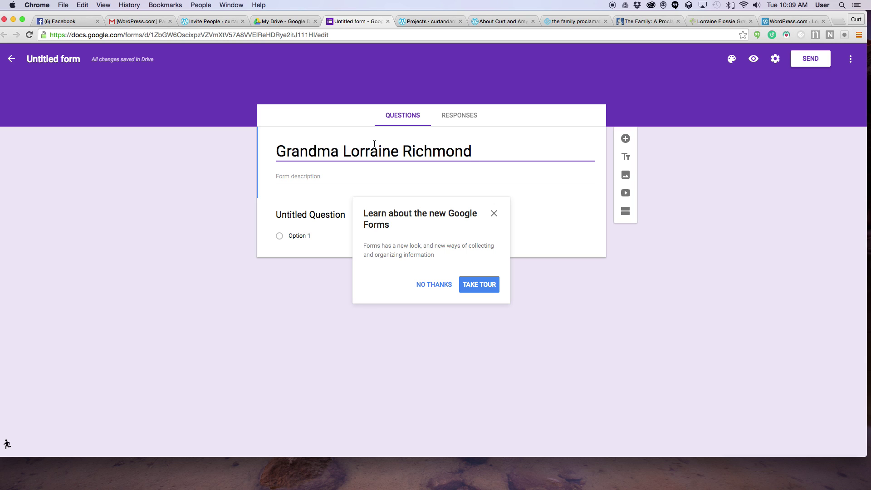
{"action": "left_click", "coordinate": [324, 178]}
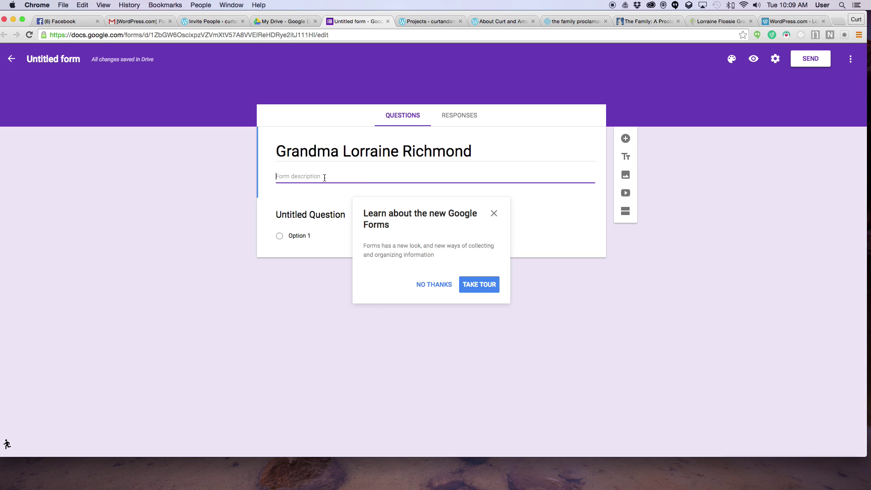
{"action": "type", "text": "Pl"}
{"action": "type", "text": "ease"}
{"action": "type", "text": " shar"}
{"action": "type", "text": "ar"}
{"action": "type", "text": " short me"}
{"action": "type", "text": "mory"}
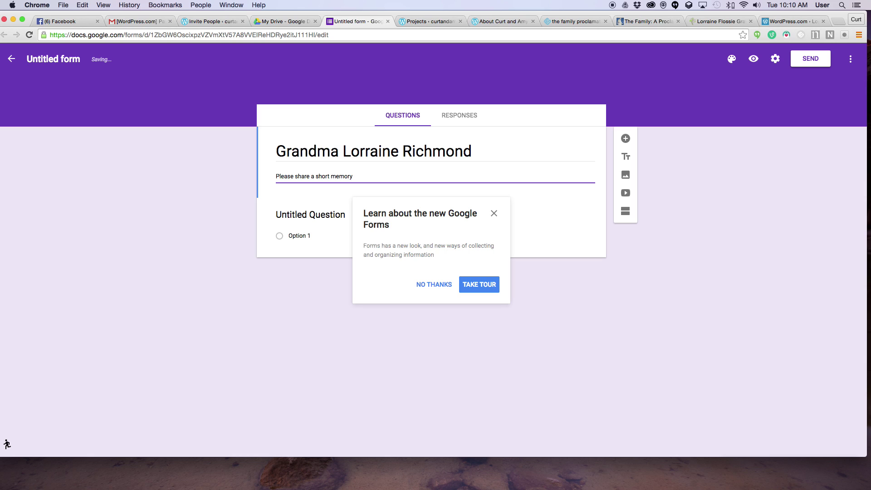
{"action": "type", "text": " or a"}
{"action": "type", "text": " quote you remember"}
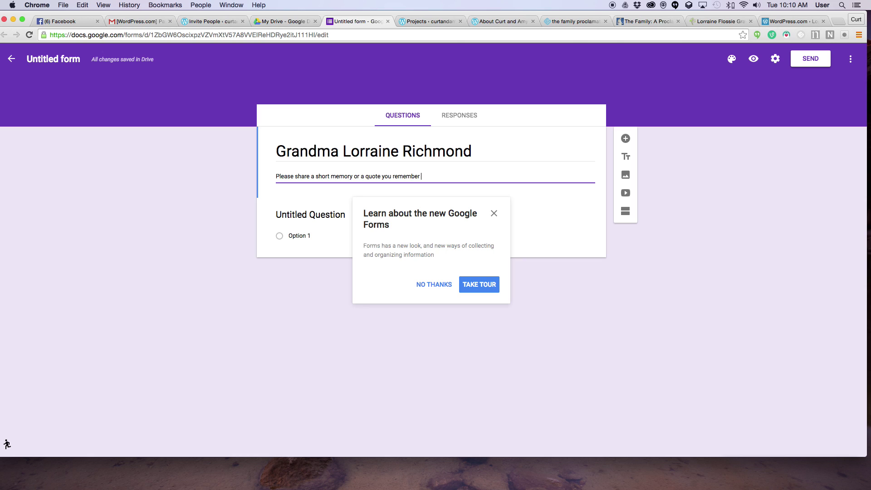
{"action": "type", "text": "Grandma sa"}
{"action": "type", "text": "ying in this f"}
{"action": "type", "text": "orm.  I a"}
{"action": "type", "text": "m compili"}
{"action": "type", "text": "ng a"}
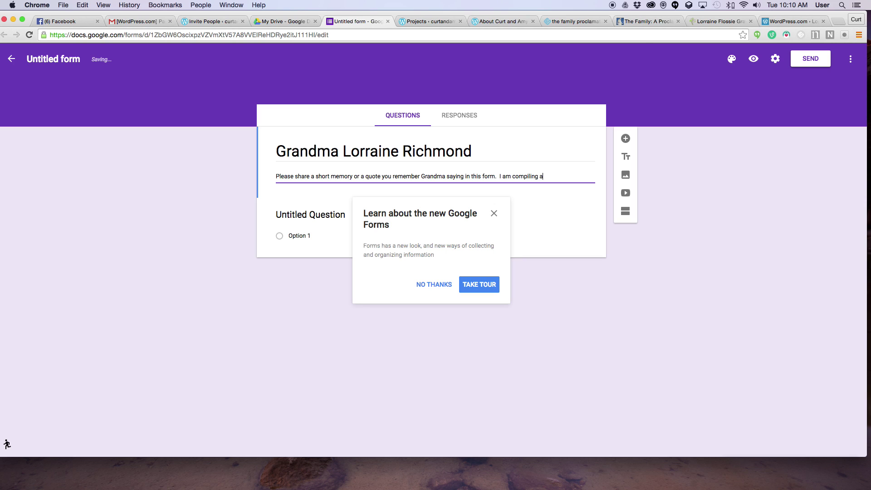
{"action": "type", "text": "ideo. "}
{"action": "type", "text": "Thank you."}
- Make question one 'What is one of your favorite memories of Grandma Lorraine?' a Paragraph question
{"action": "left_click", "coordinate": [439, 287]}
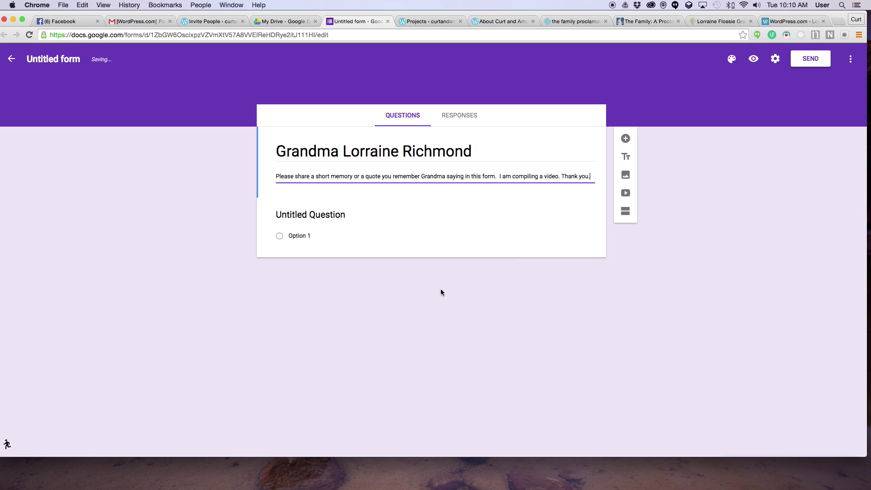
{"action": "left_click", "coordinate": [321, 215]}
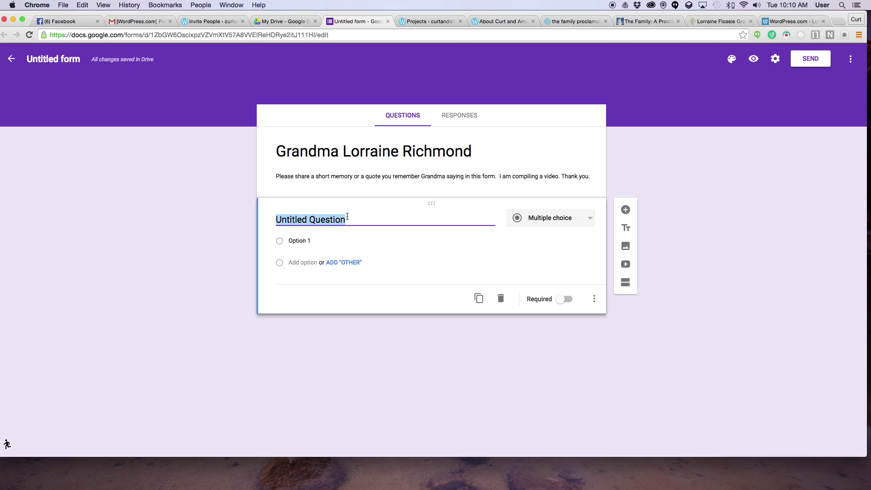
{"action": "type", "text": "What is "}
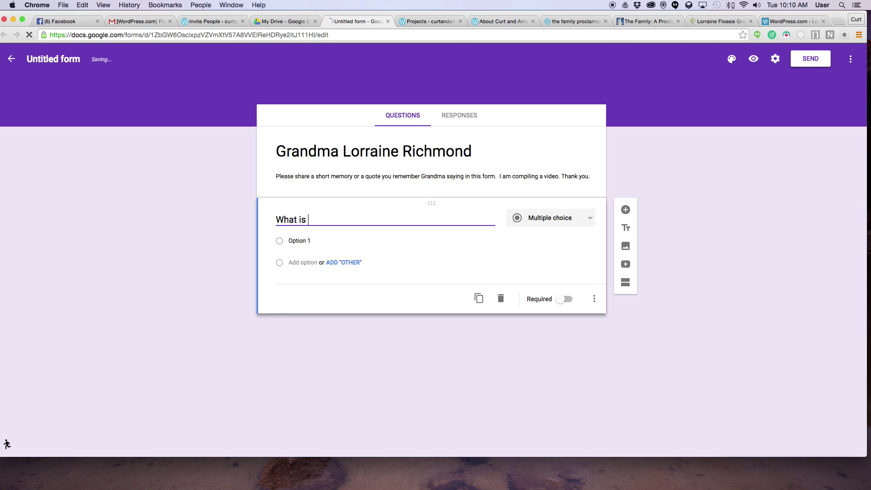
{"action": "type", "text": "one of your "}
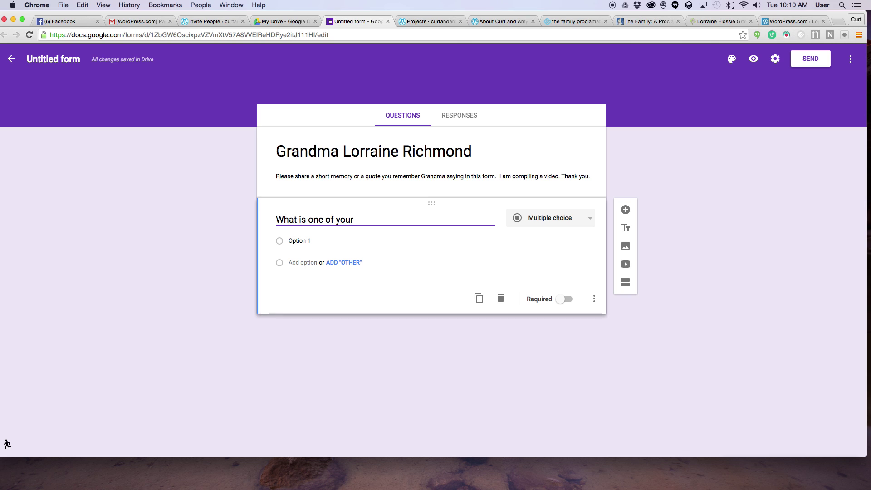
{"action": "type", "text": "favorite memories a"}
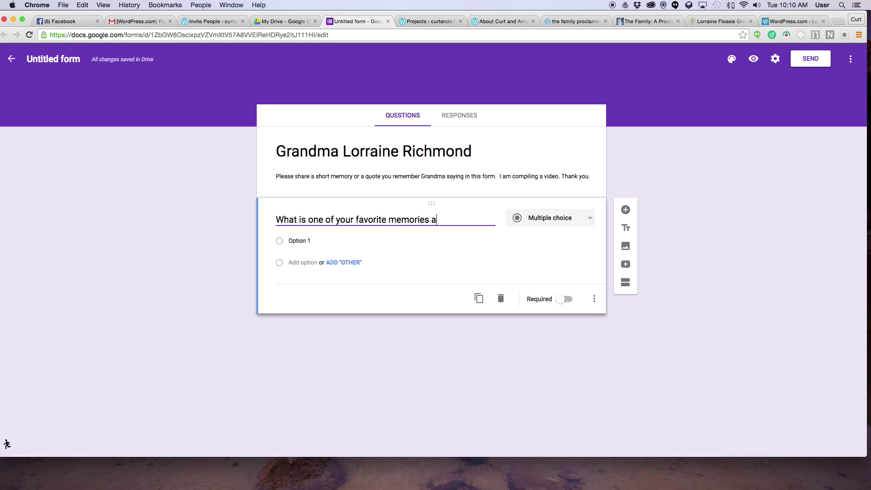
{"action": "key", "text": "BackSpace"}
{"action": "type", "text": "of Gra"}
{"action": "type", "text": "ng"}
{"action": "key", "text": "BackSpace"}
{"action": "type", "text": "dma "}
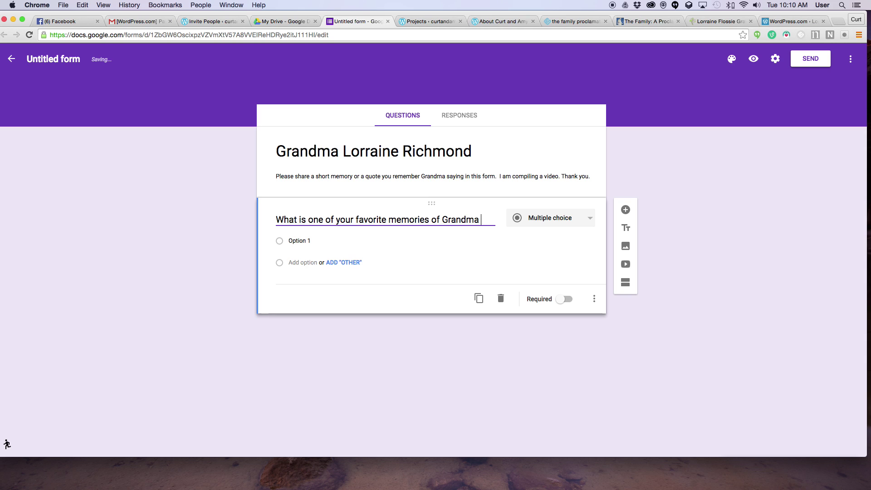
{"action": "type", "text": "Lorraine?"}
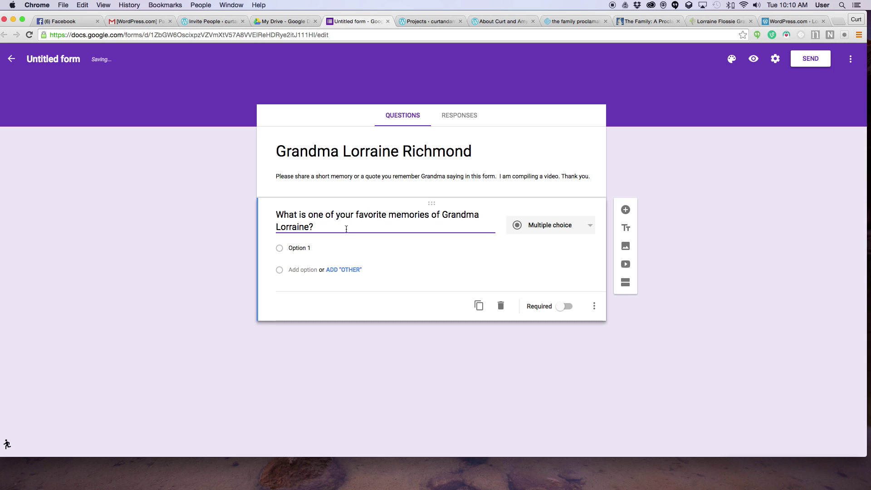
{"action": "left_click", "coordinate": [578, 228]}
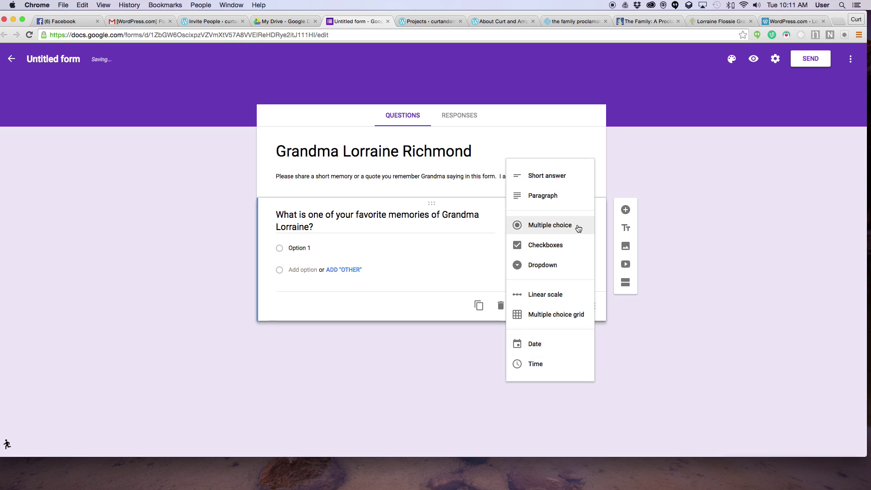
{"action": "left_click", "coordinate": [559, 199]}
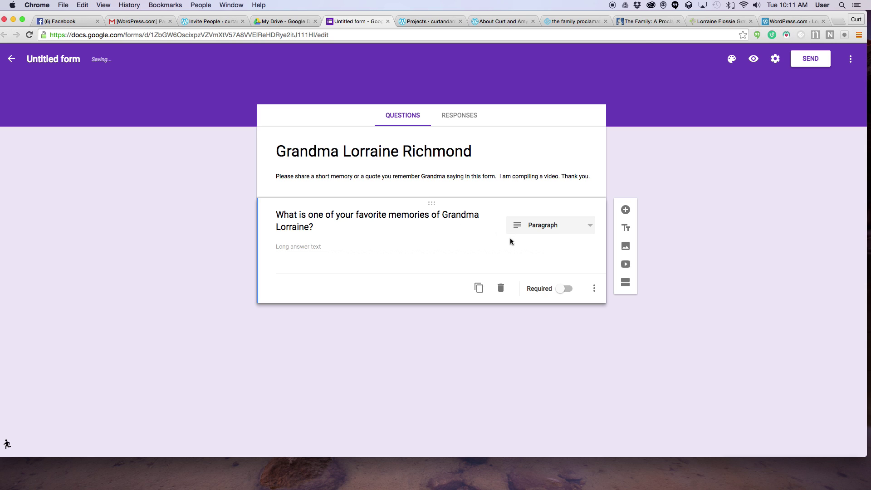
{"action": "left_click", "coordinate": [625, 210]}
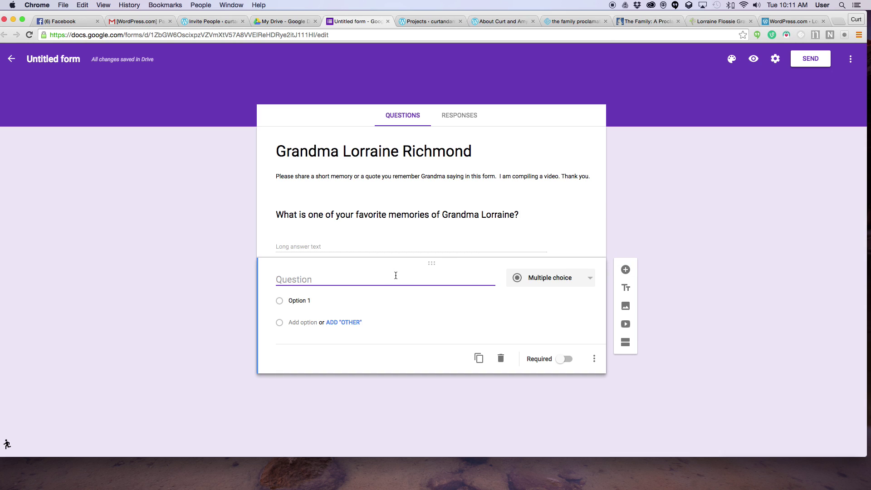
- Add a Paragraph question asking for a quote or saying remembered from Grandma Lorraine
{"action": "type", "text": "Do you"}
{"action": "type", "text": " have a w"}
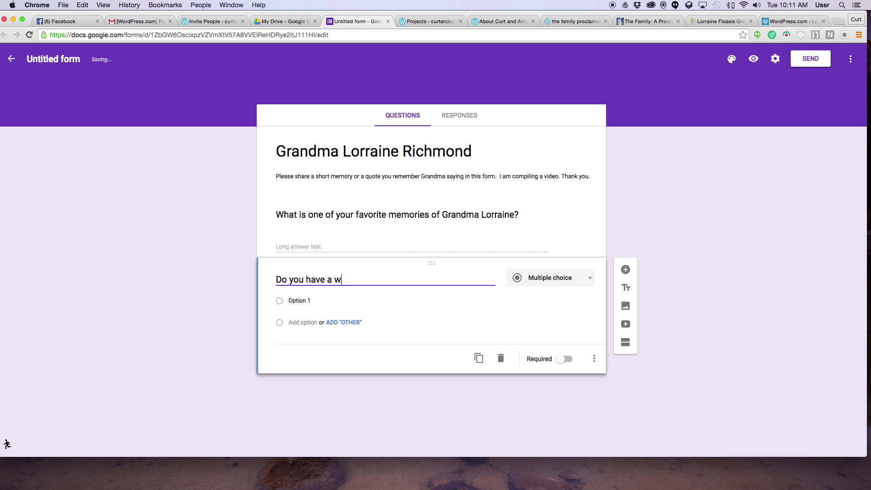
{"action": "type", "text": "ay"}
{"action": "key", "text": "BackSpace"}
{"action": "key", "text": "BackSpace"}
{"action": "key", "text": "BackSpace"}
{"action": "type", "text": "quote or a saying "}
{"action": "type", "text": "that you rememb"}
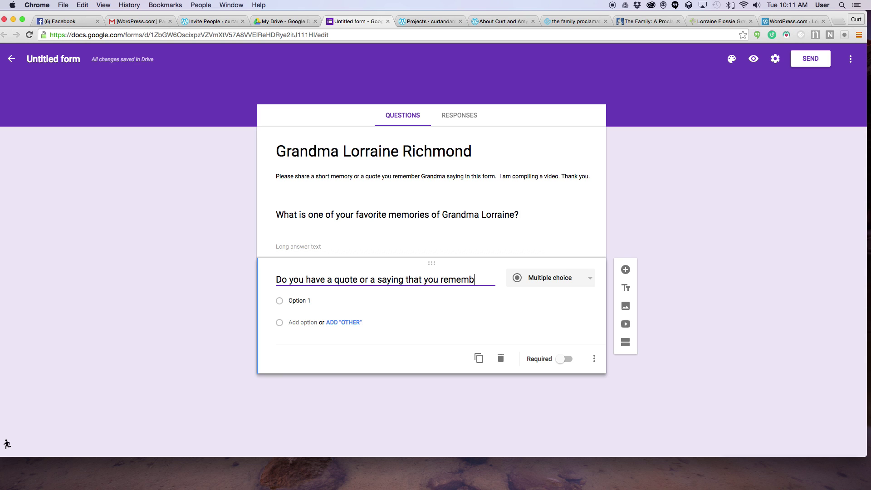
{"action": "type", "text": "er Gr"}
{"action": "type", "text": "andma Lorra"}
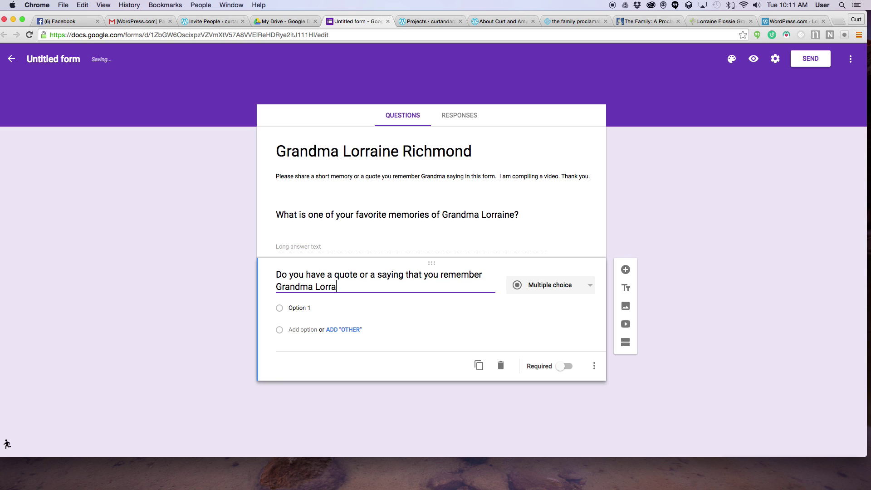
{"action": "type", "text": "ine Shar"}
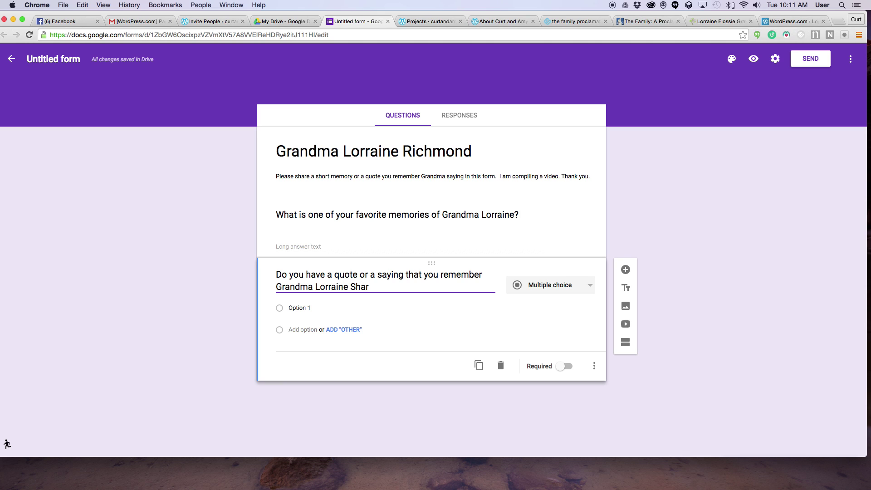
{"action": "type", "text": "ing?"}
{"action": "left_click", "coordinate": [589, 286]}
{"action": "left_click", "coordinate": [544, 255]}
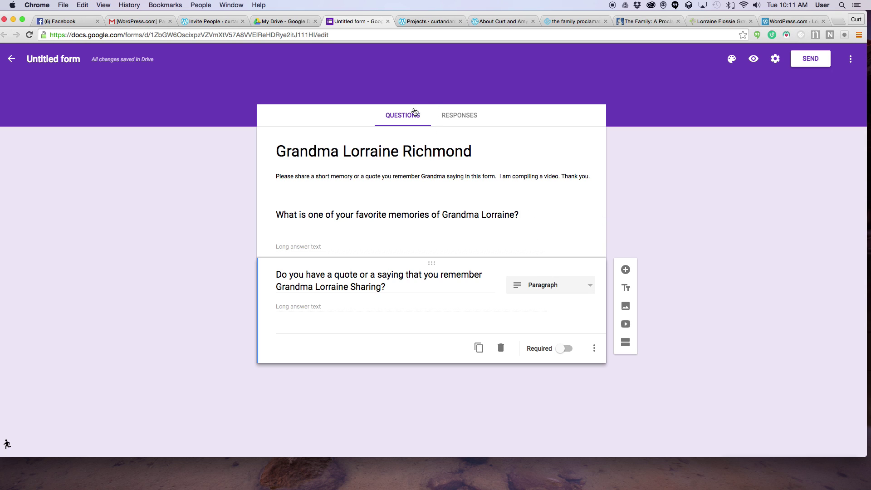
{"action": "left_click", "coordinate": [60, 62]}
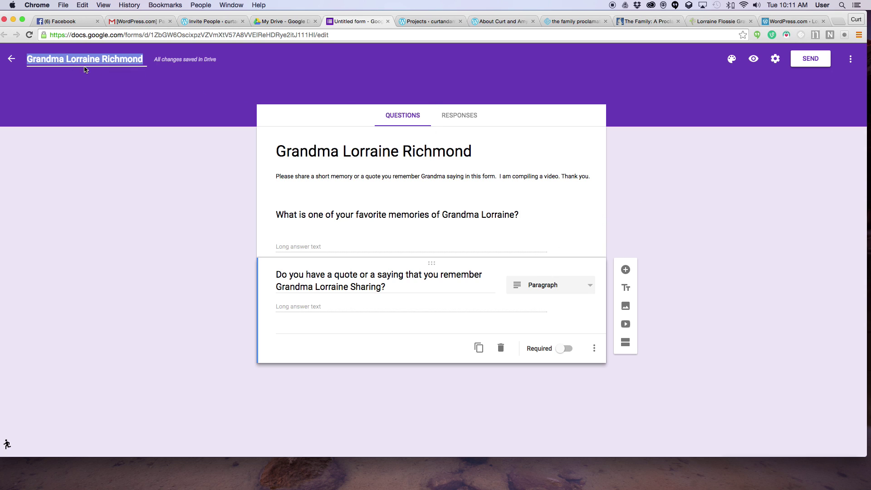
{"action": "left_click", "coordinate": [413, 153]}
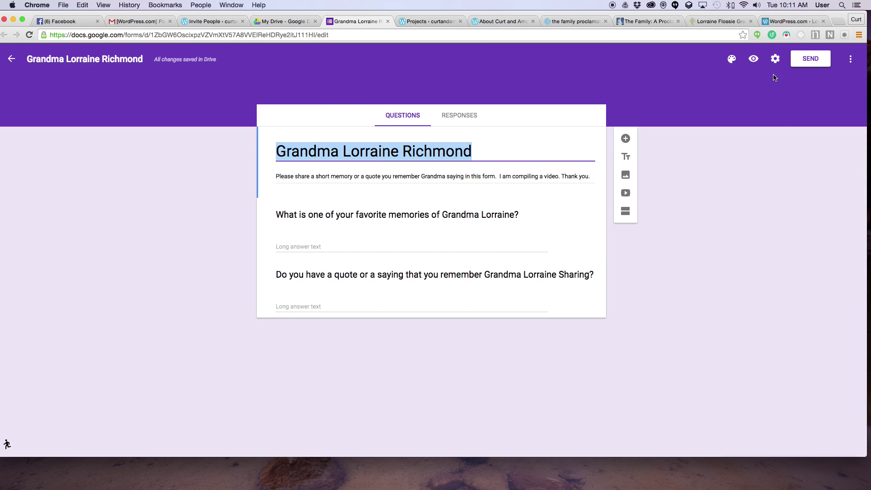
{"action": "left_click", "coordinate": [851, 60]}
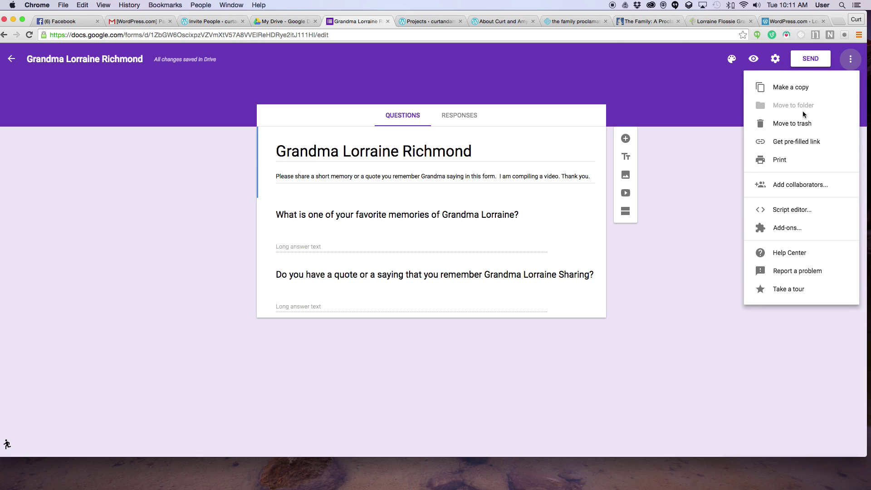
{"action": "left_click", "coordinate": [678, 166]}
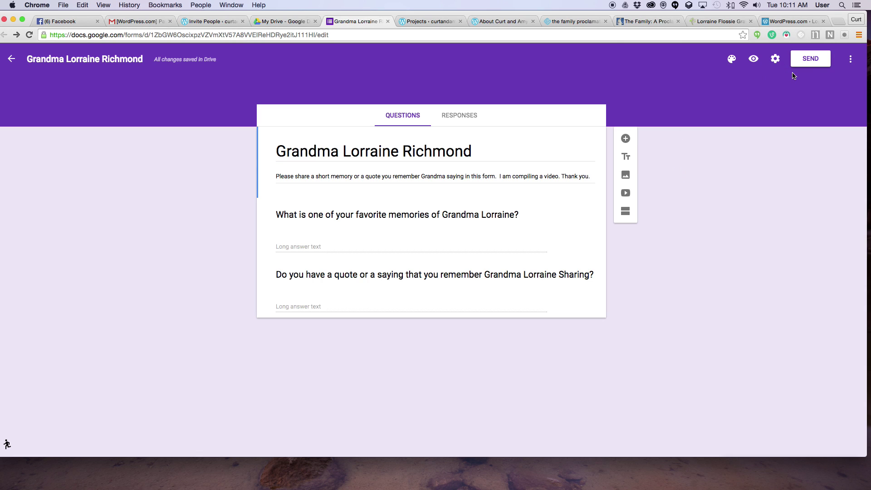
{"action": "left_click", "coordinate": [814, 68]}
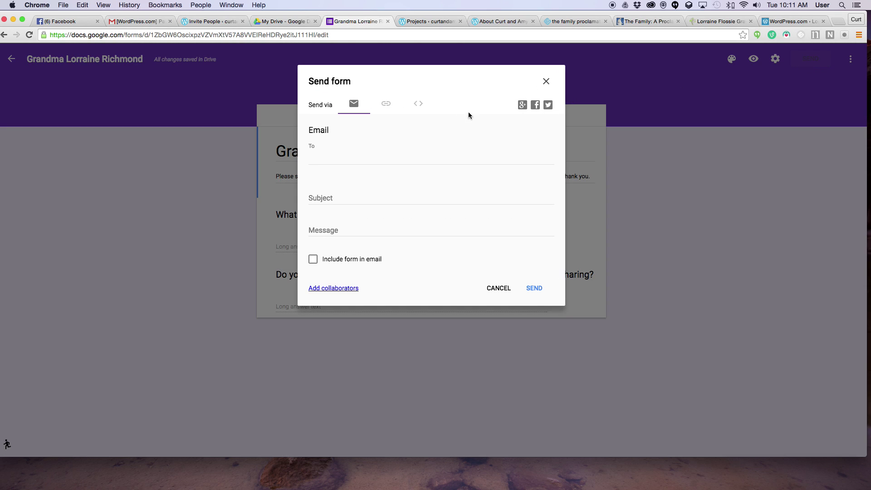
{"action": "left_click", "coordinate": [386, 116]}
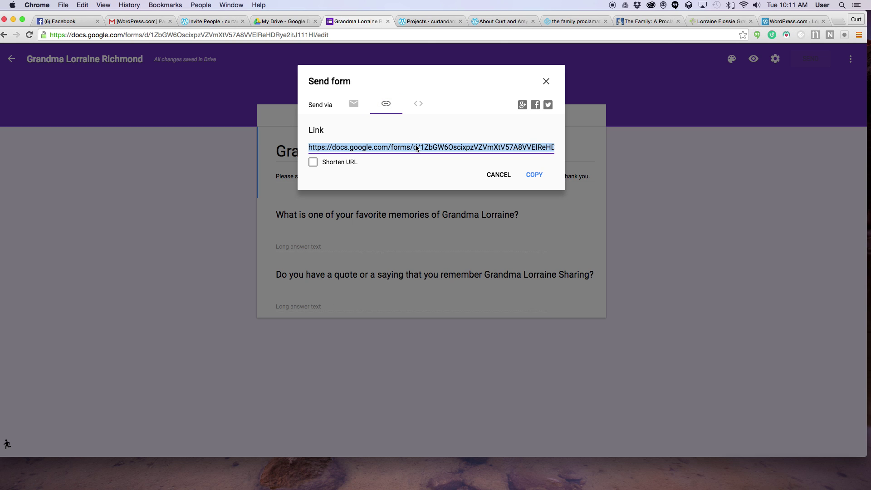
{"action": "left_click", "coordinate": [312, 162]}
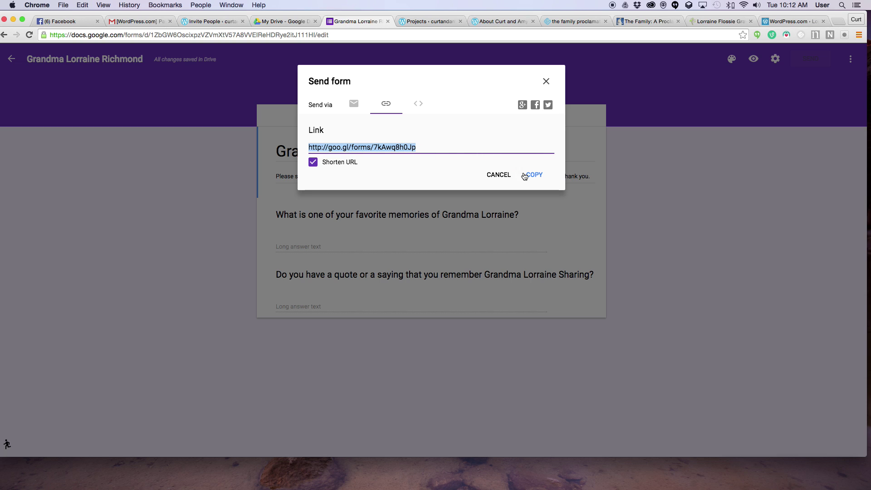
{"action": "left_click", "coordinate": [535, 177]}
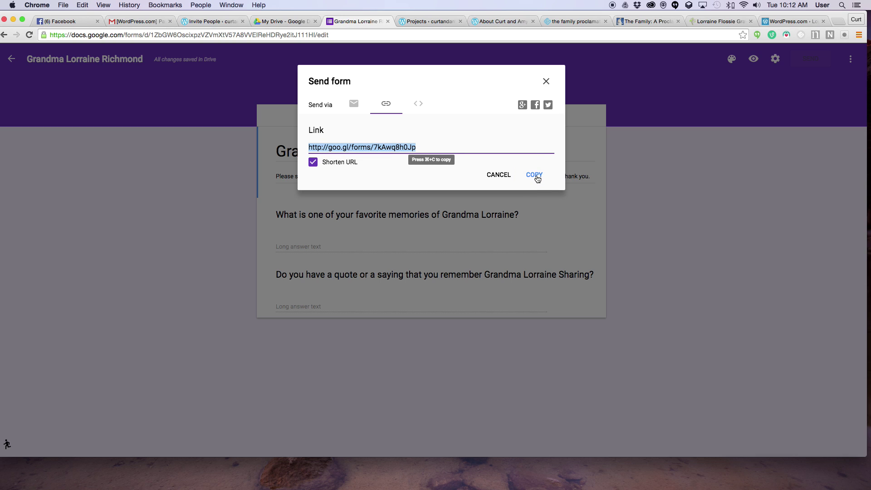